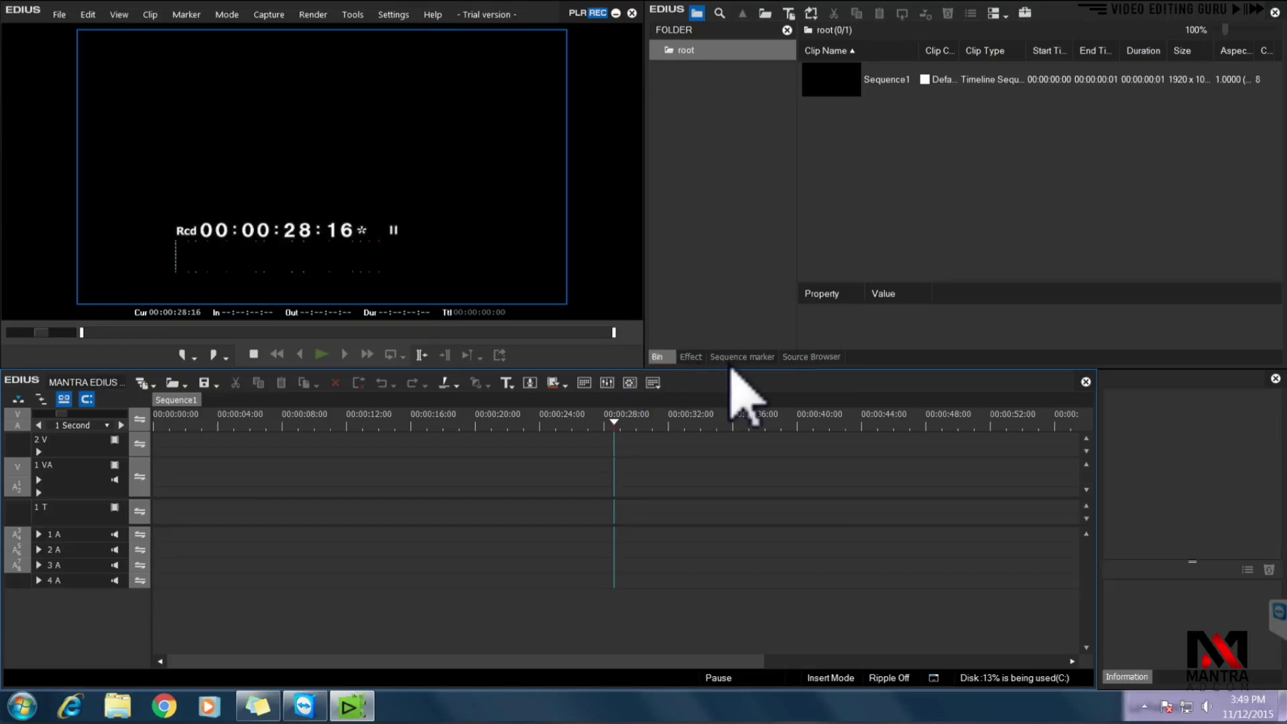
pyautogui.click(536, 164)
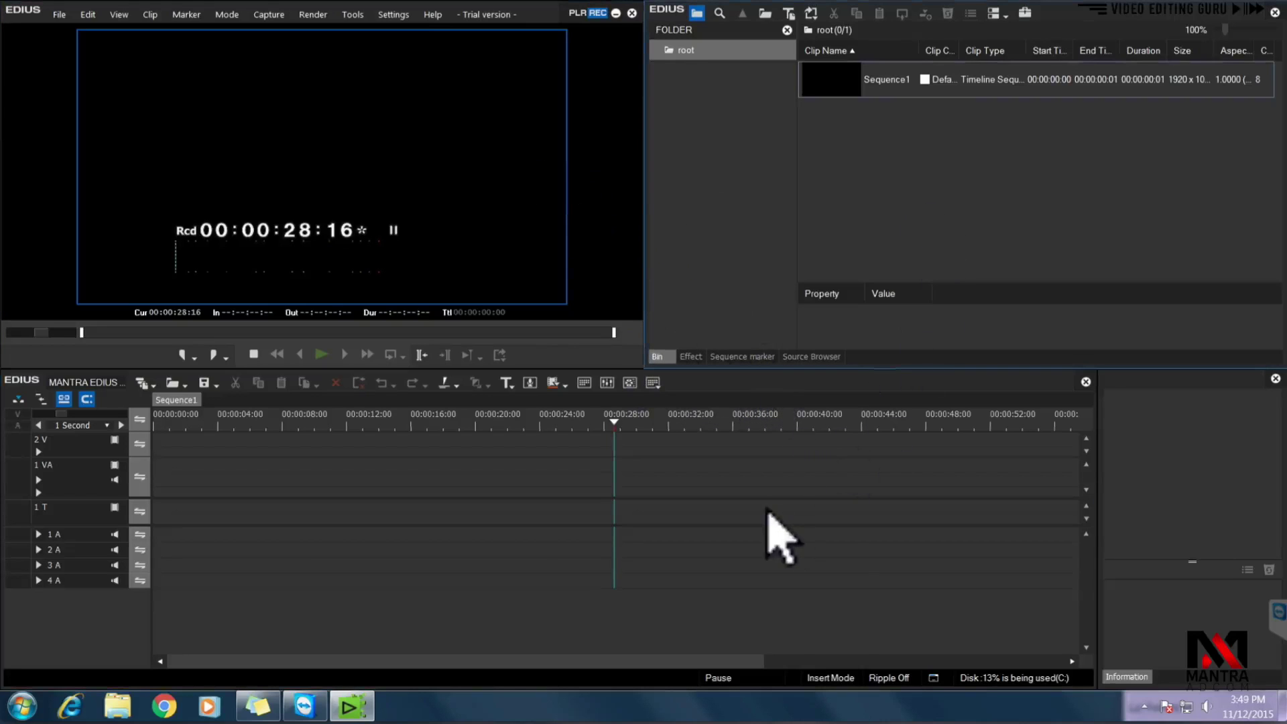
pyautogui.click(777, 509)
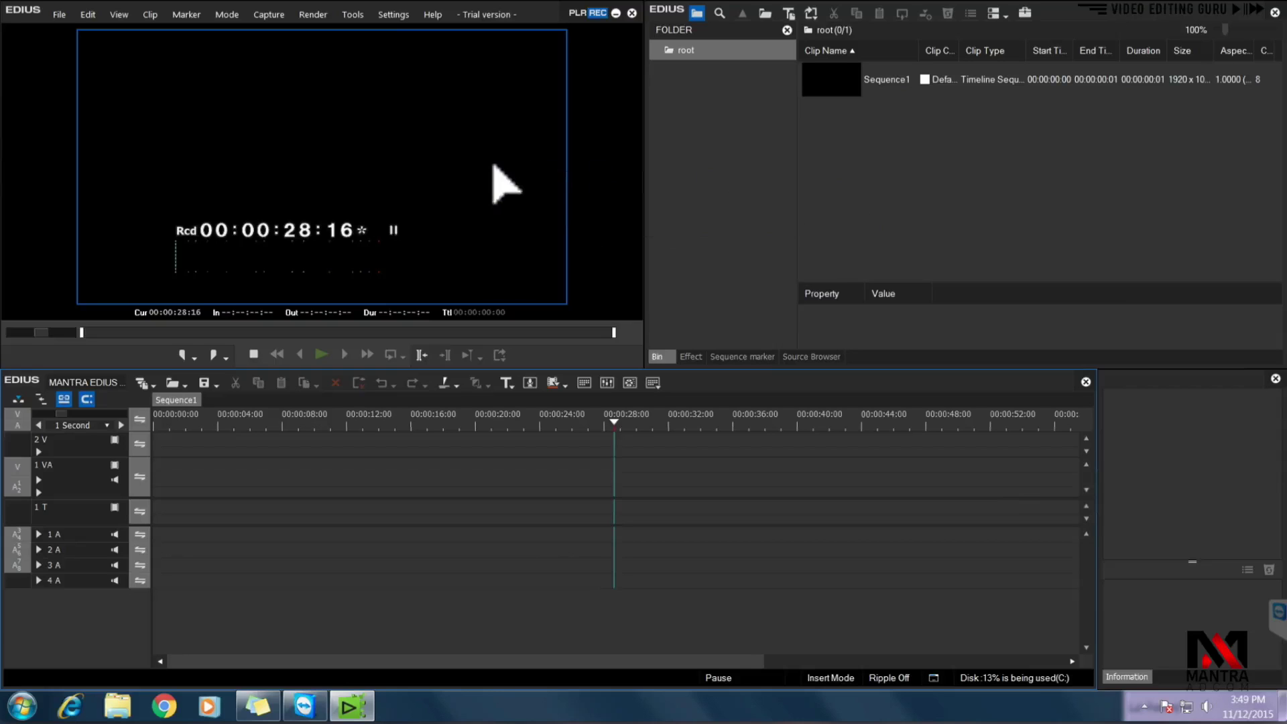
# Switch the preview window to Dual Mode and examine the separate player and recorder monitors.
pyautogui.click(119, 14)
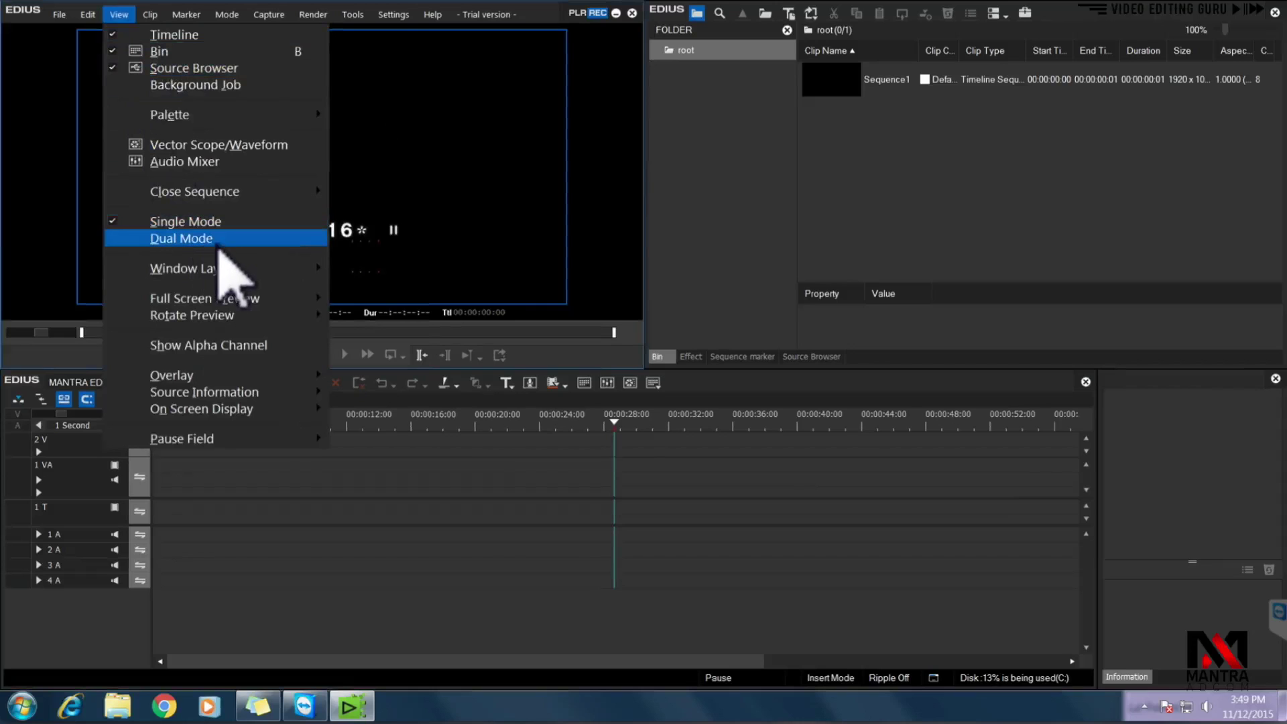
pyautogui.click(228, 242)
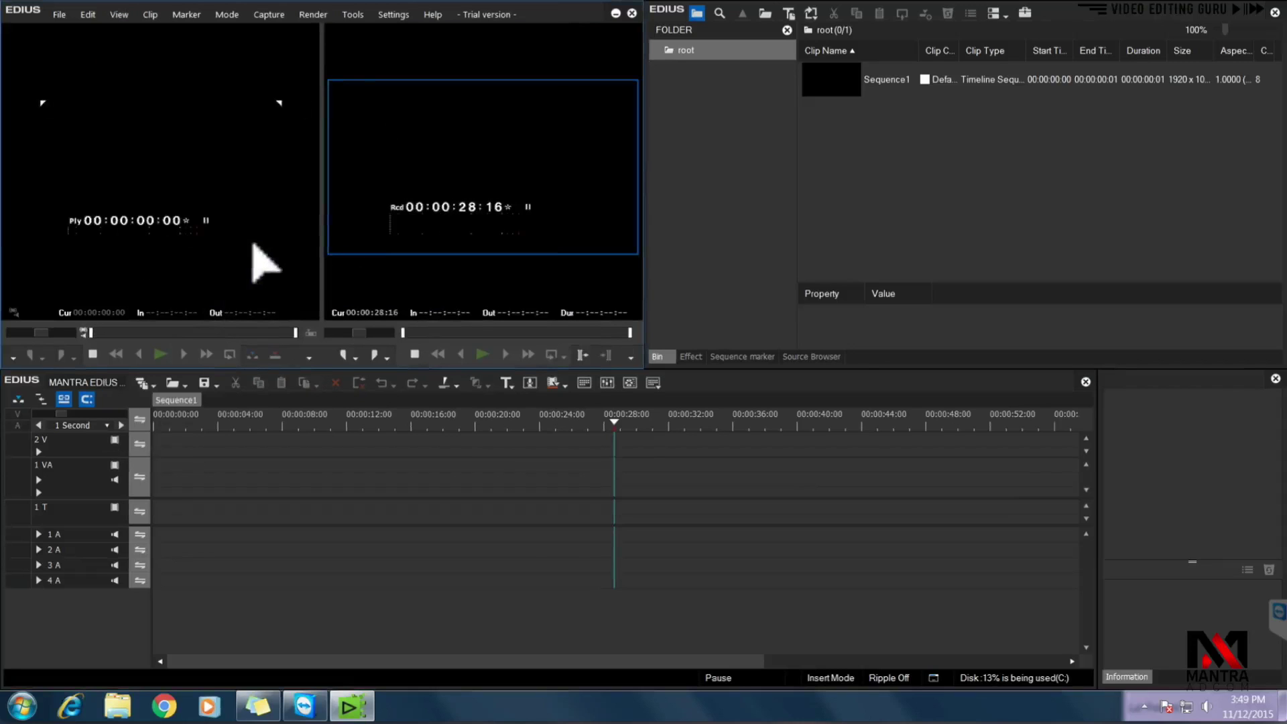
pyautogui.click(228, 176)
pyautogui.click(496, 173)
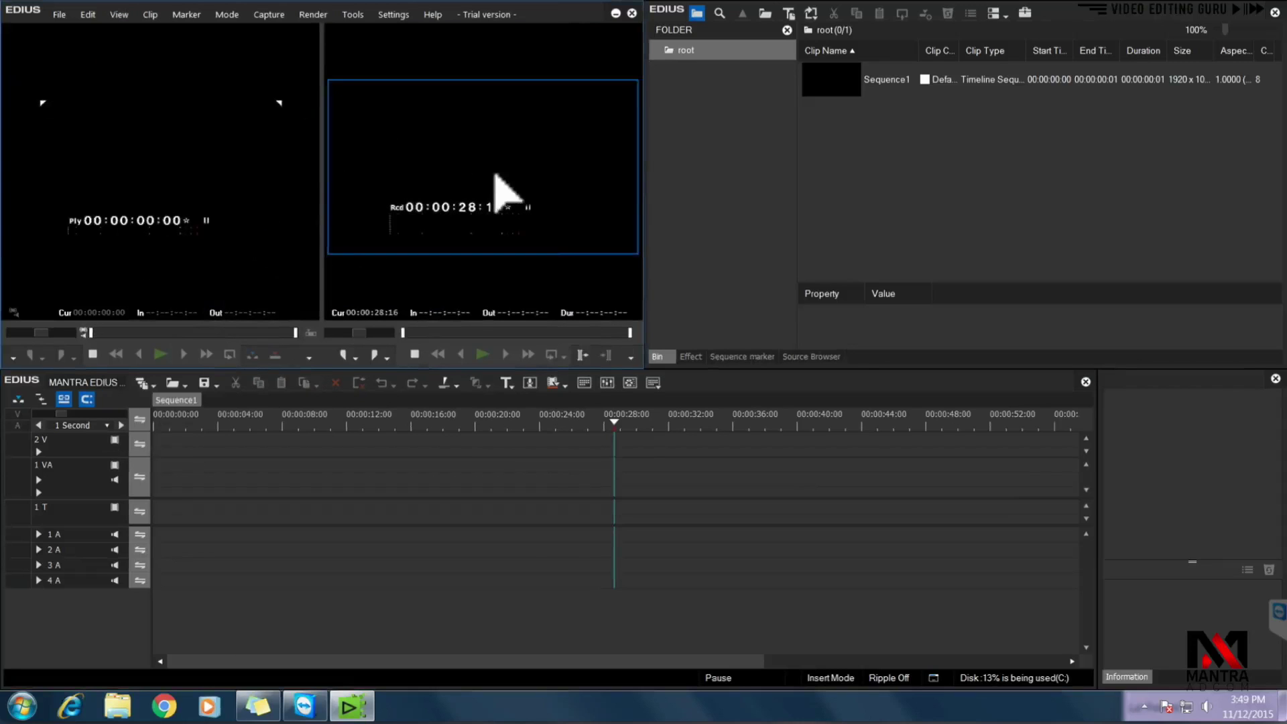
pyautogui.click(230, 159)
pyautogui.click(439, 163)
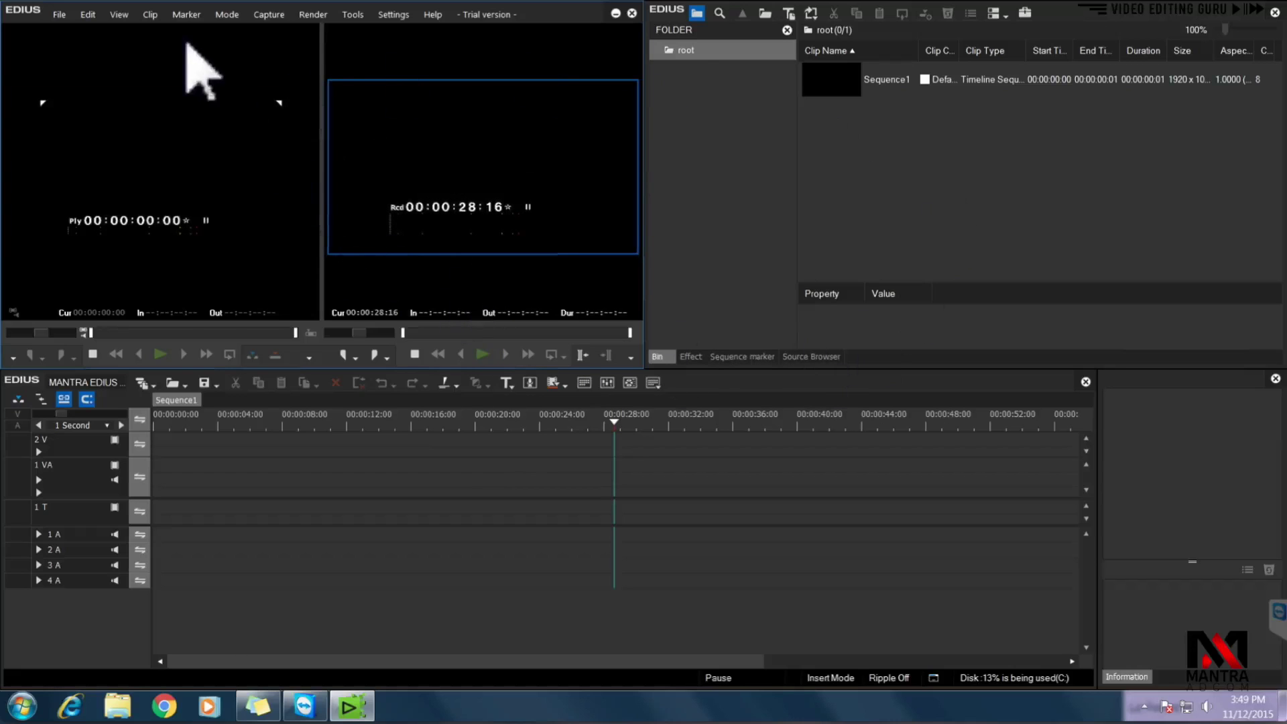
# Return the preview window to Single Mode.
pyautogui.click(119, 14)
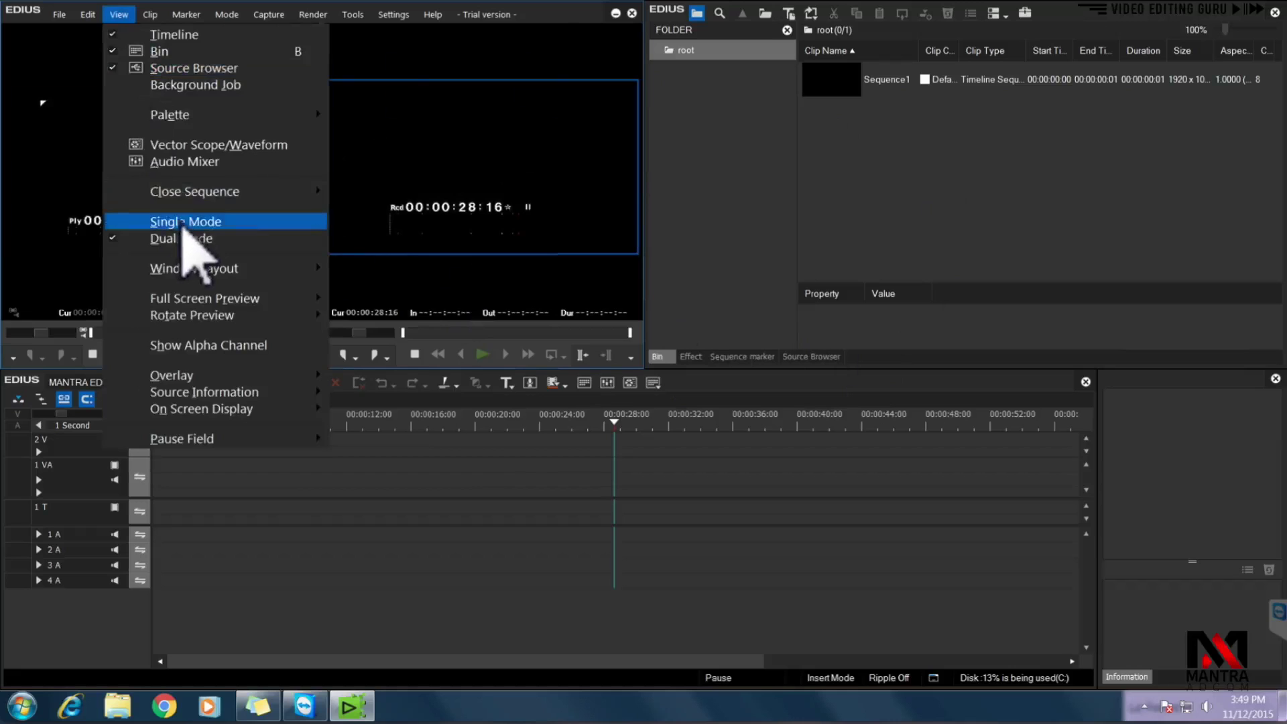
pyautogui.click(191, 223)
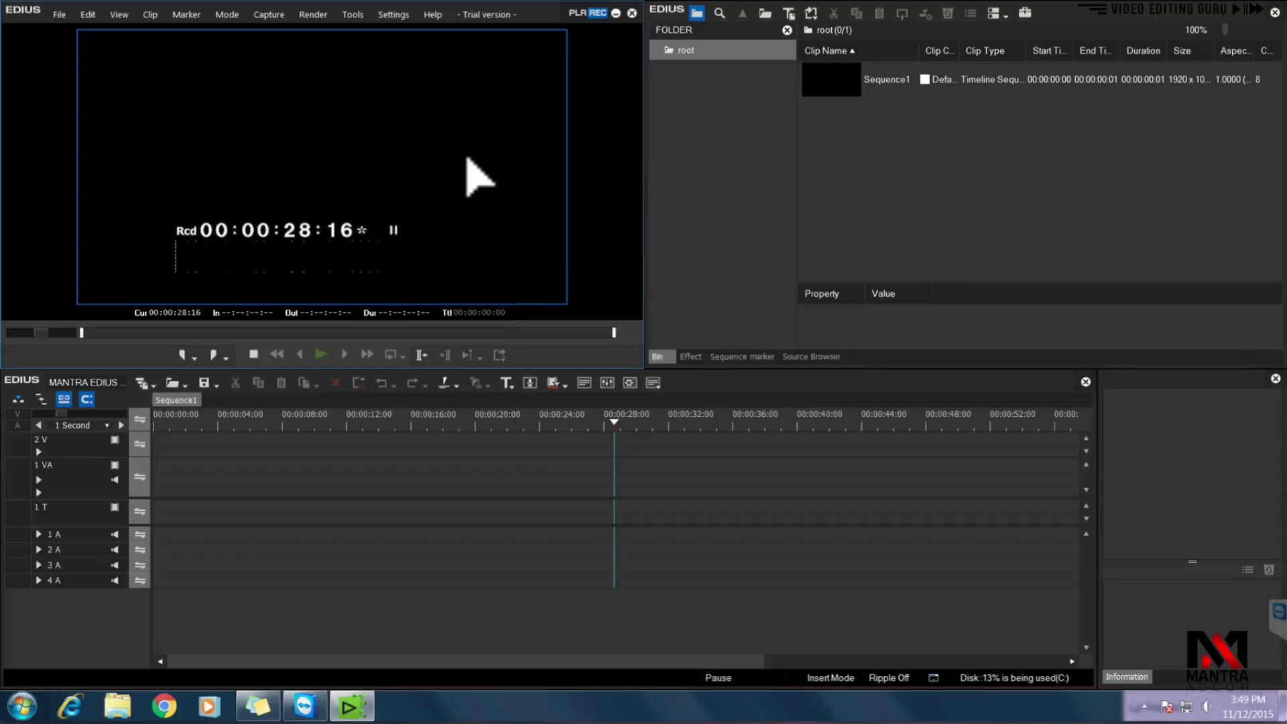
# Look through the Bin, Effect, Sequence marker and Source Browser views in turn, ending on the Source Browser.
pyautogui.click(925, 186)
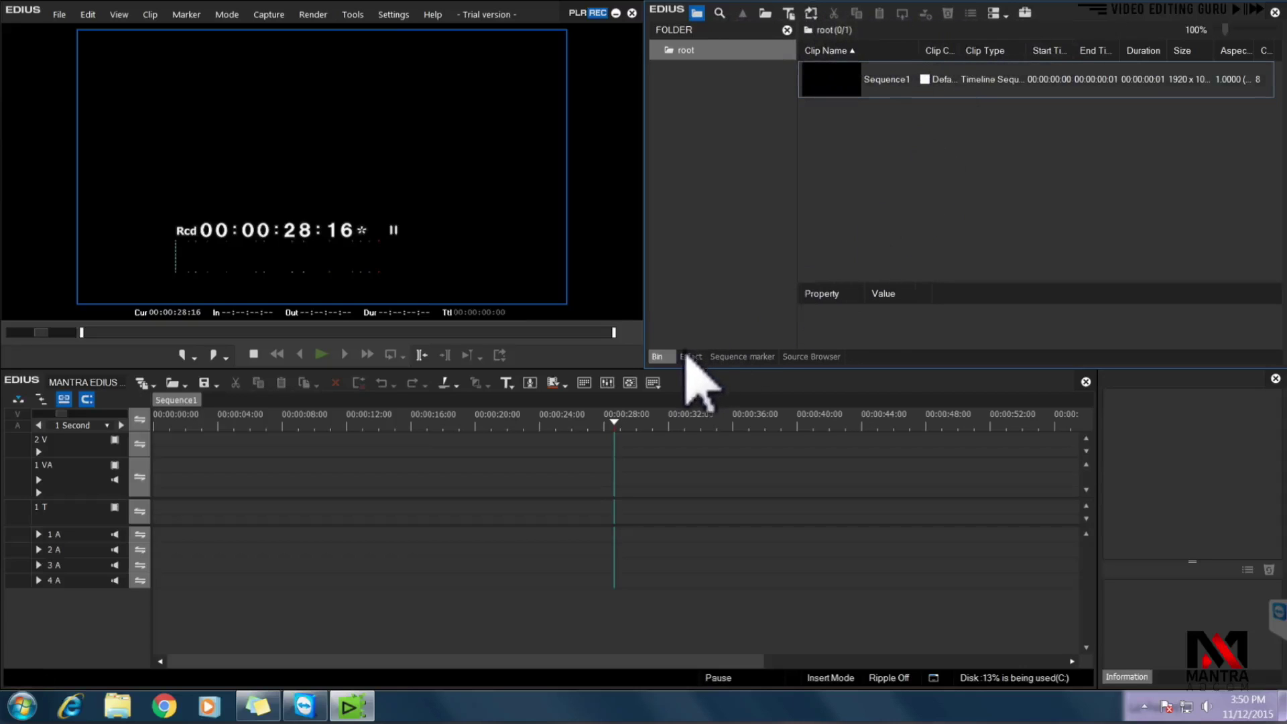
pyautogui.click(690, 357)
pyautogui.click(742, 357)
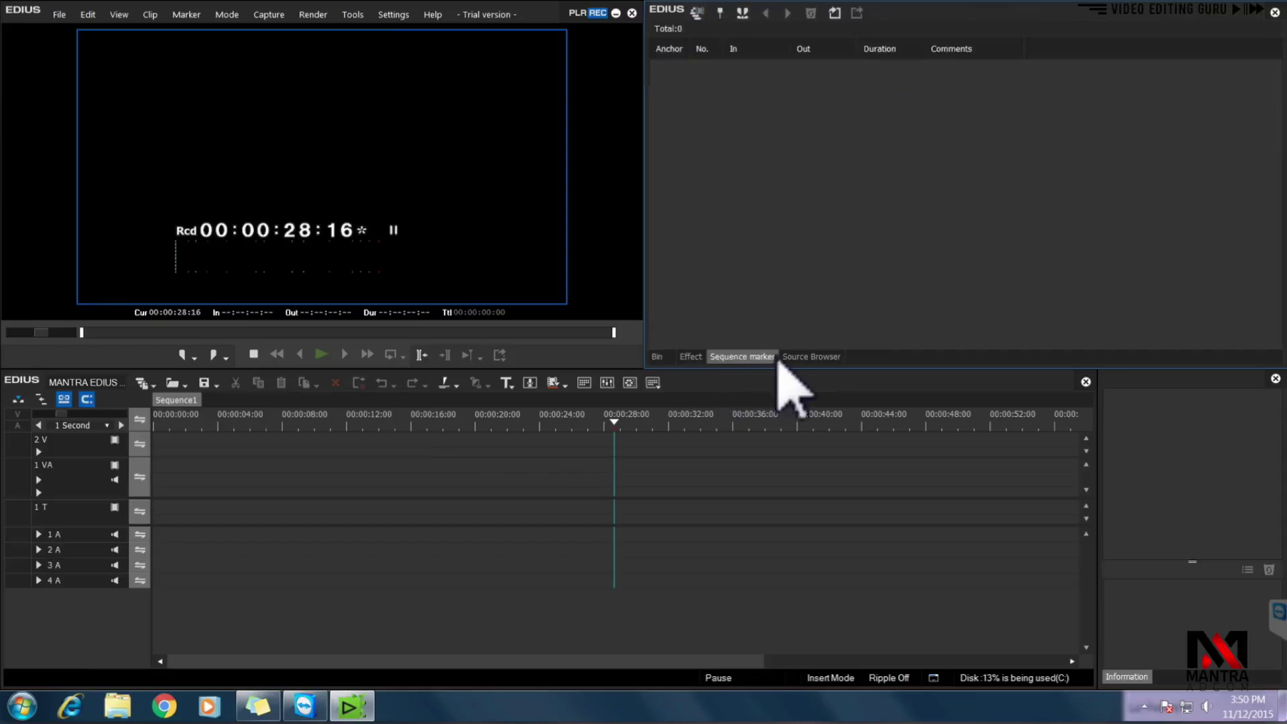
pyautogui.click(807, 357)
pyautogui.click(660, 357)
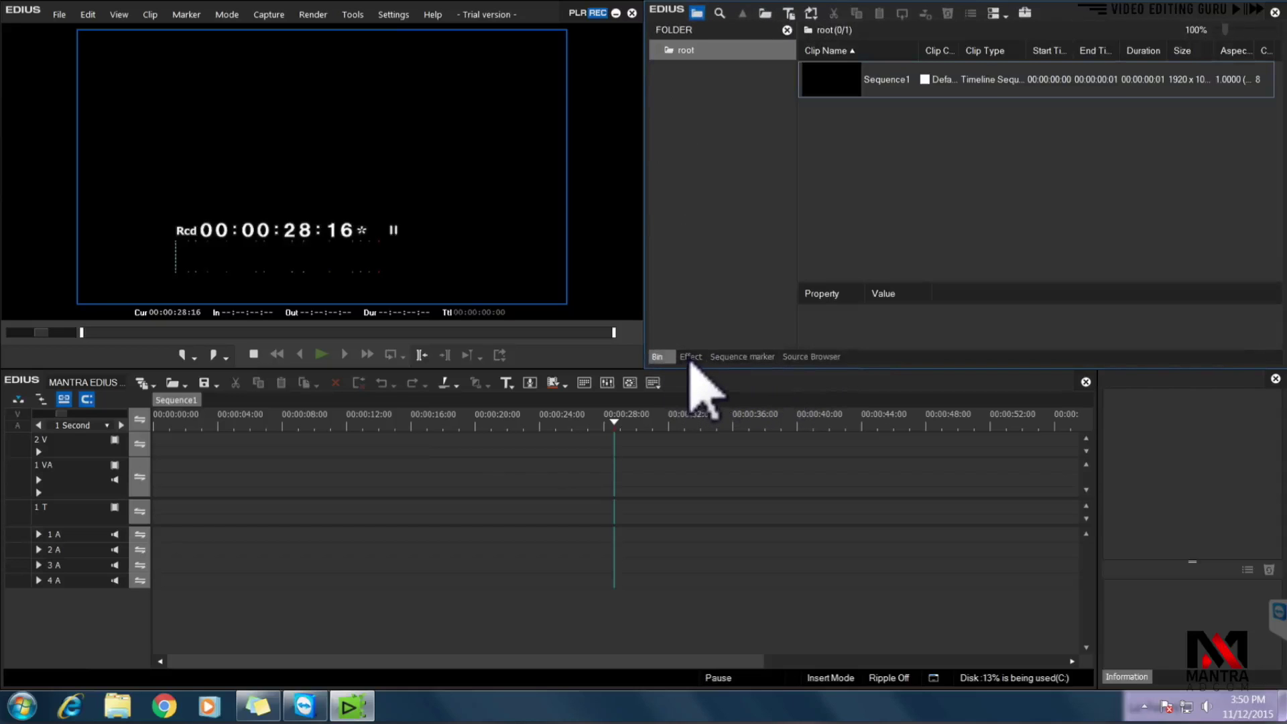
pyautogui.click(690, 359)
pyautogui.click(743, 357)
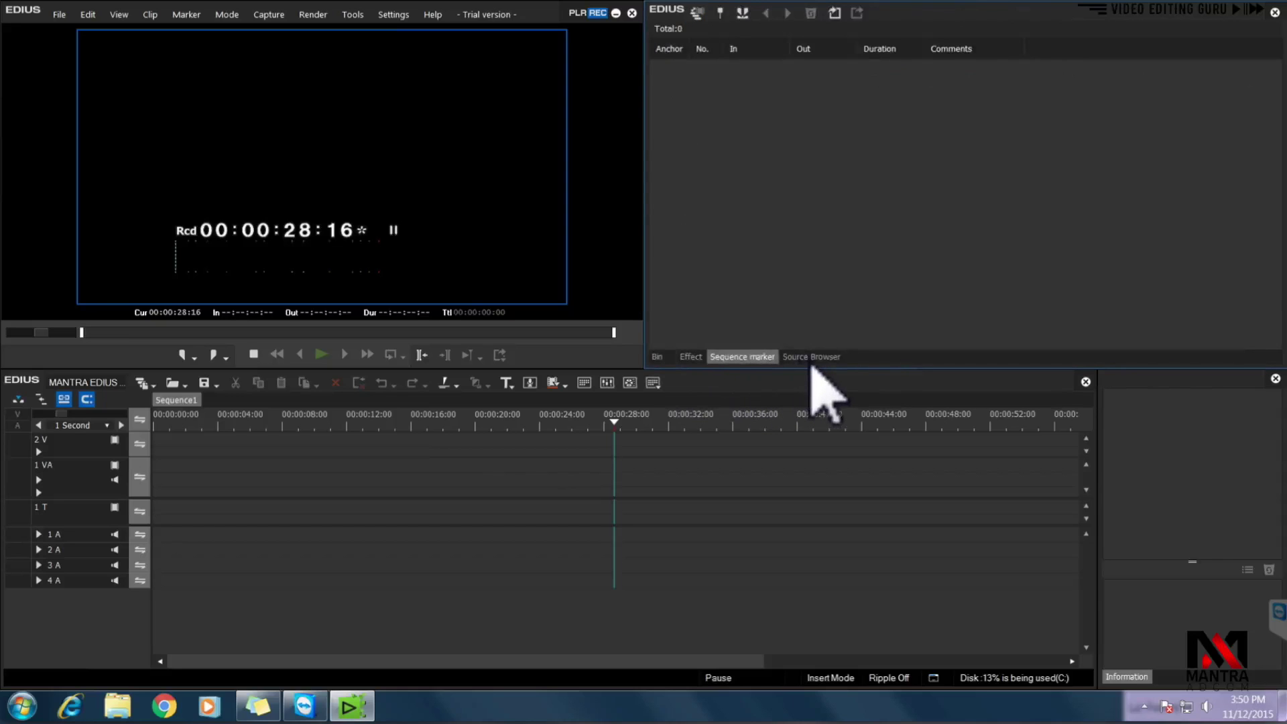
pyautogui.click(812, 359)
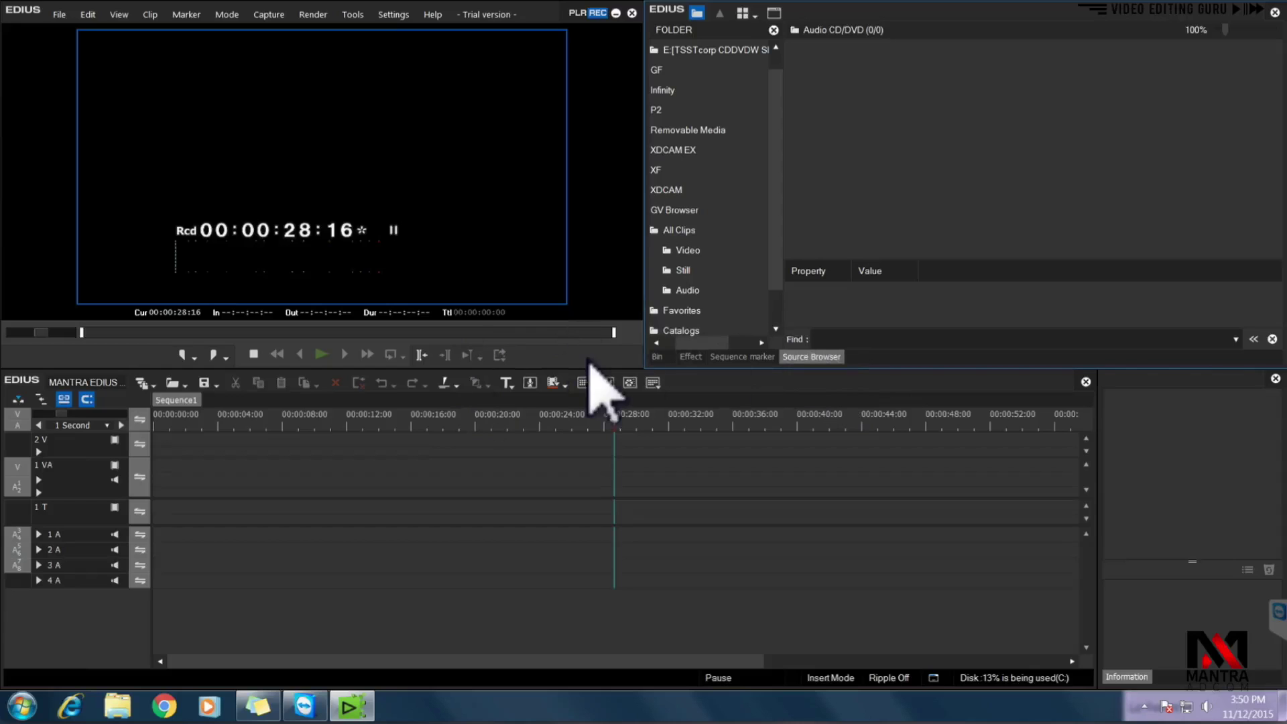
# Move the timeline cursor to about 00:00:26:10.
pyautogui.click(578, 430)
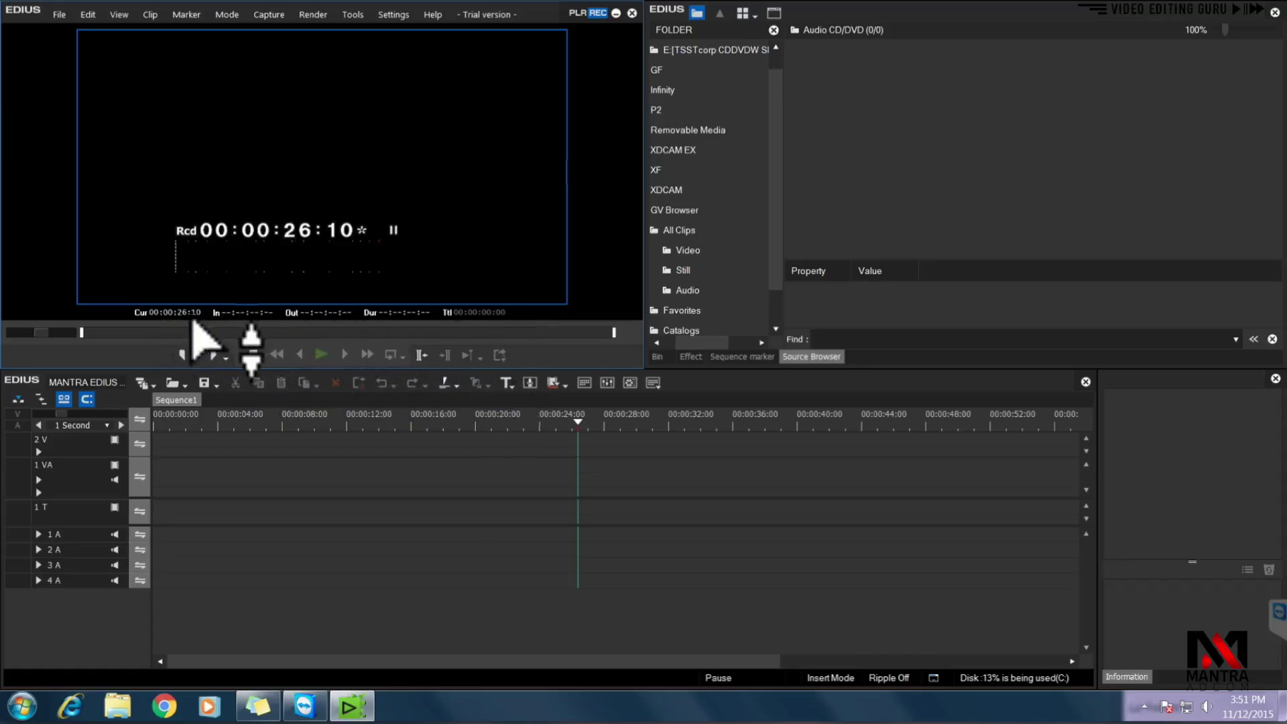
# Shift and resize the floating windows, widening the Source Browser window and narrowing the timeline window.
pyautogui.moveTo(864, 8)
pyautogui.mouseDown()
pyautogui.moveTo(862, 81)
pyautogui.moveTo(874, 8)
pyautogui.mouseUp()
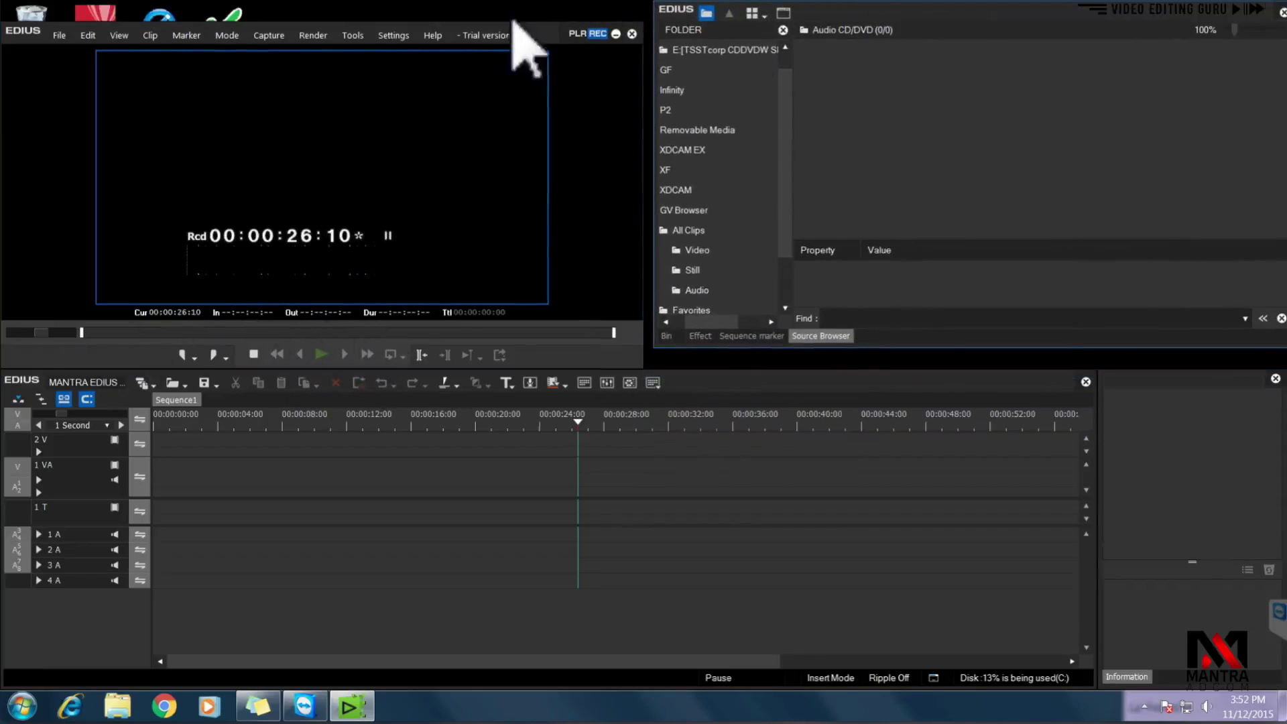
pyautogui.moveTo(511, 29)
pyautogui.mouseDown()
pyautogui.moveTo(451, 47)
pyautogui.moveTo(535, 9)
pyautogui.moveTo(503, 2)
pyautogui.moveTo(507, 16)
pyautogui.moveTo(523, 9)
pyautogui.mouseUp()
pyautogui.moveTo(701, 370); pyautogui.dragTo(601, 363)
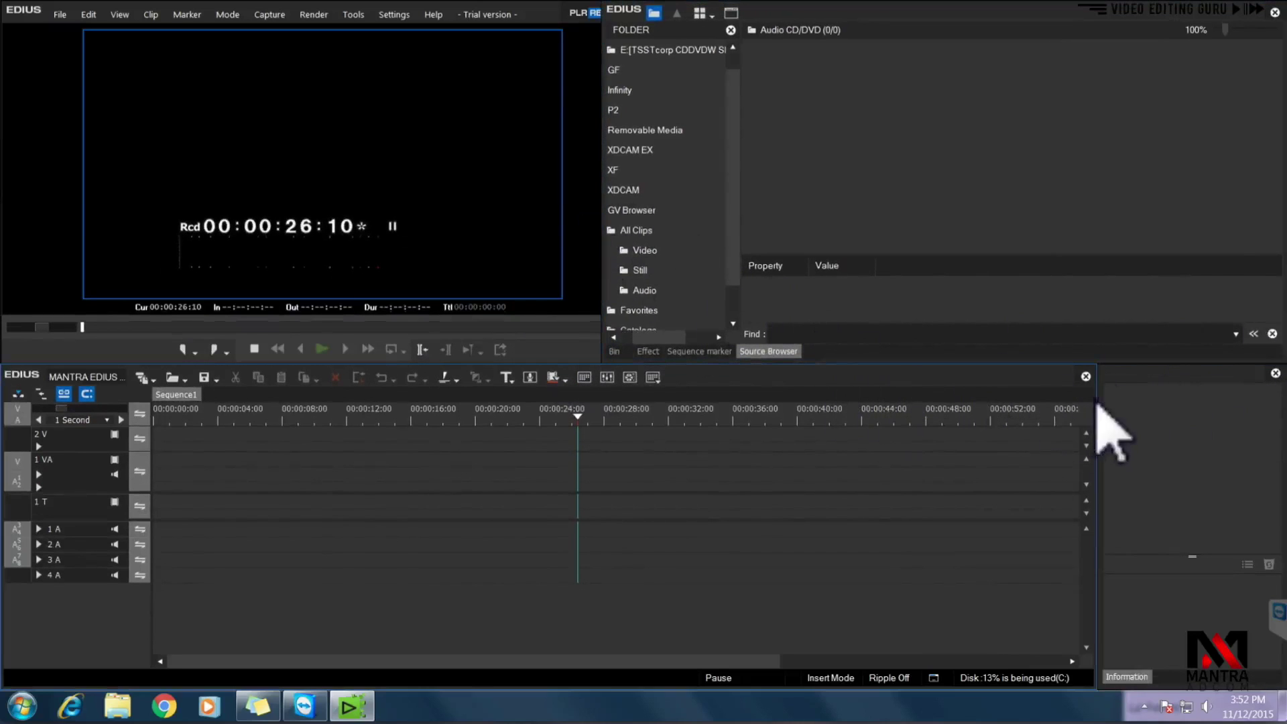
pyautogui.moveTo(1062, 399); pyautogui.dragTo(942, 396)
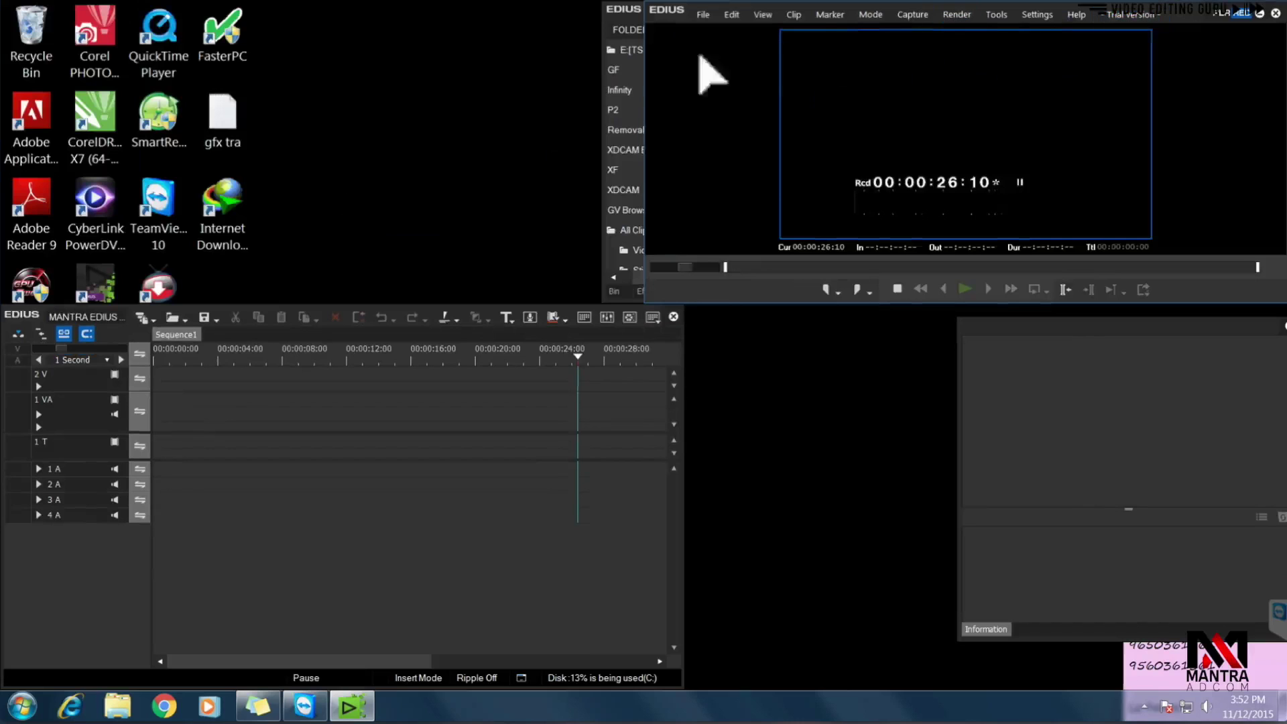
# Rearrange the windows by placing the Source Browser below the preview, making the timeline taller and moving it higher.
pyautogui.click(607, 282)
pyautogui.moveTo(897, 27); pyautogui.dragTo(897, 366)
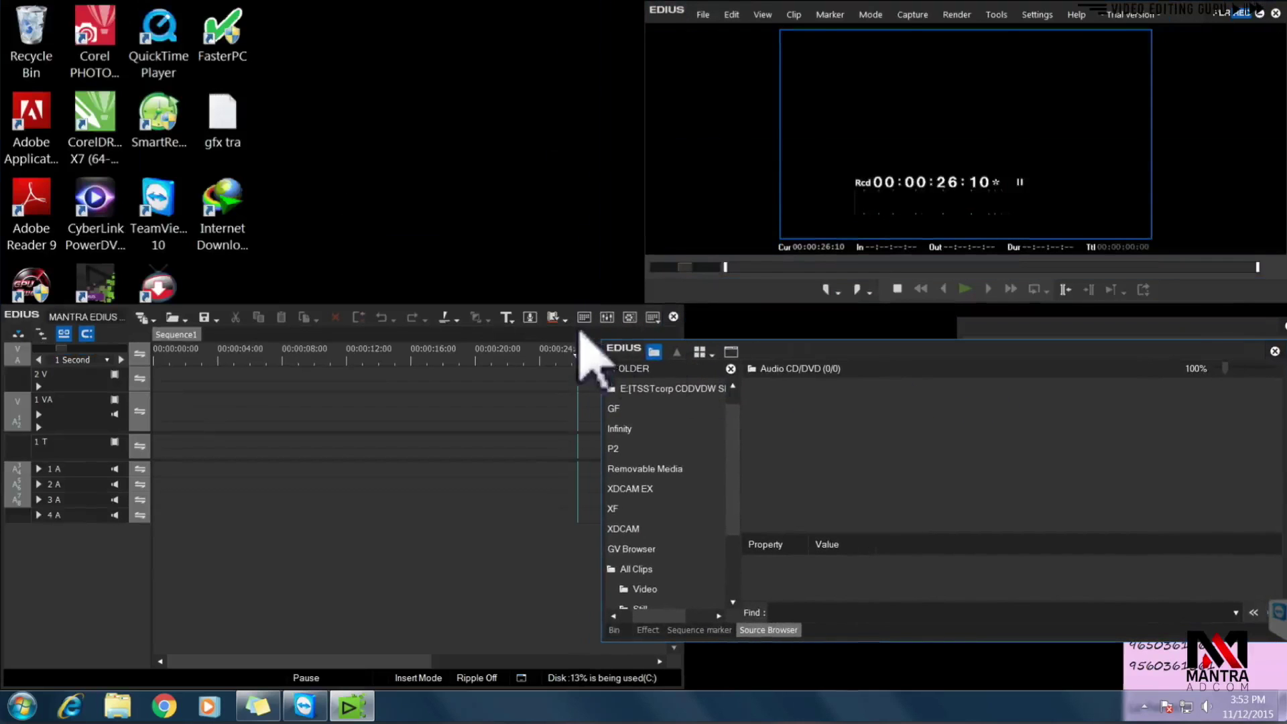
pyautogui.moveTo(573, 307); pyautogui.dragTo(586, 34)
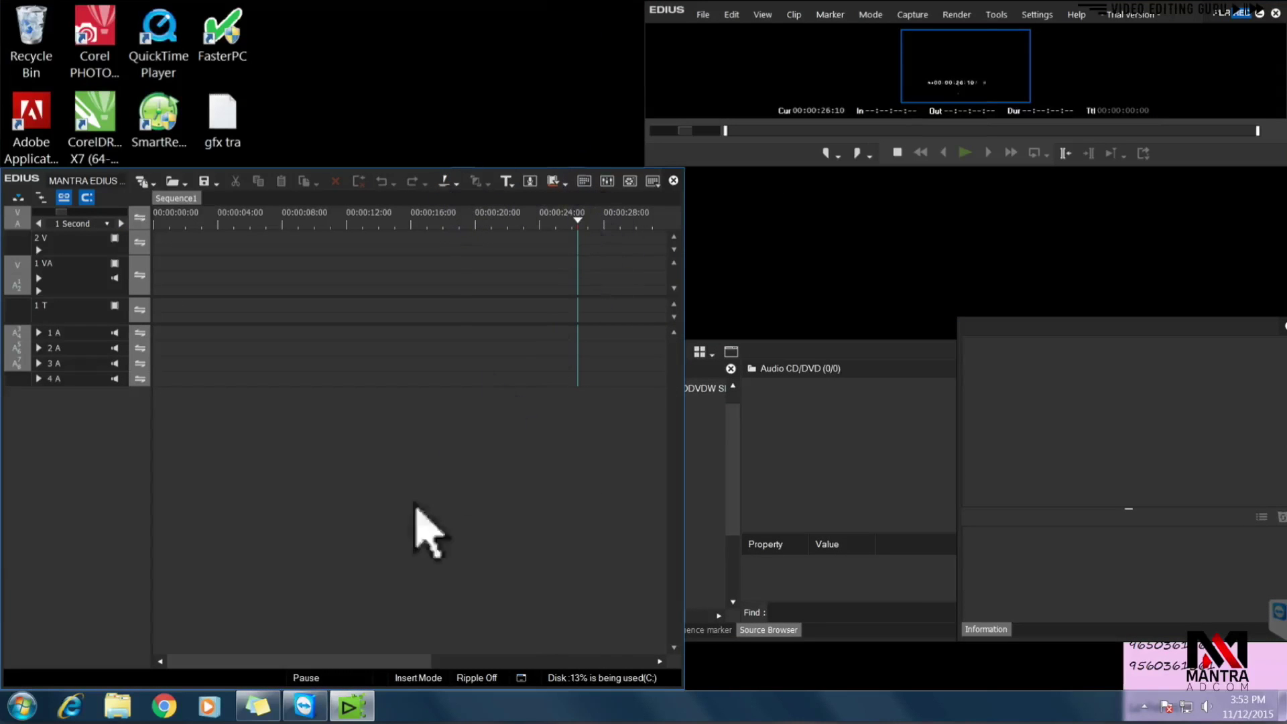
pyautogui.moveTo(191, 171); pyautogui.dragTo(187, 51)
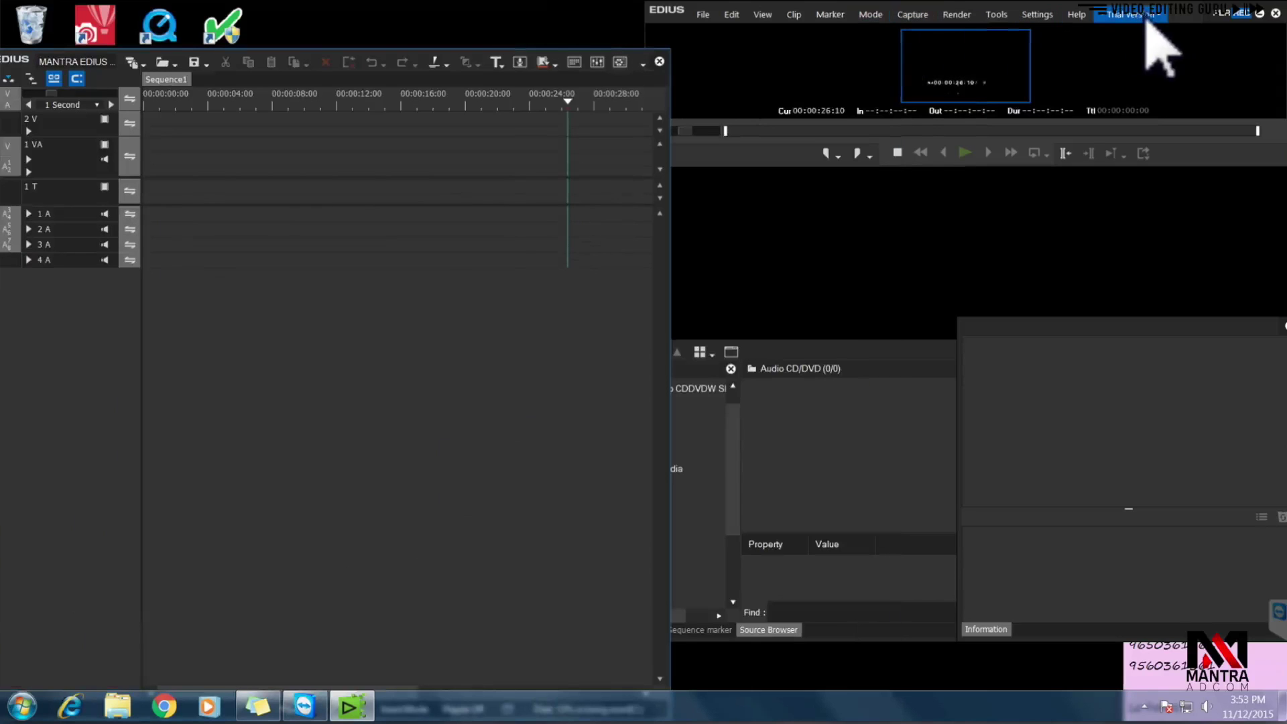
# Restore the Normal window layout.
pyautogui.click(1159, 28)
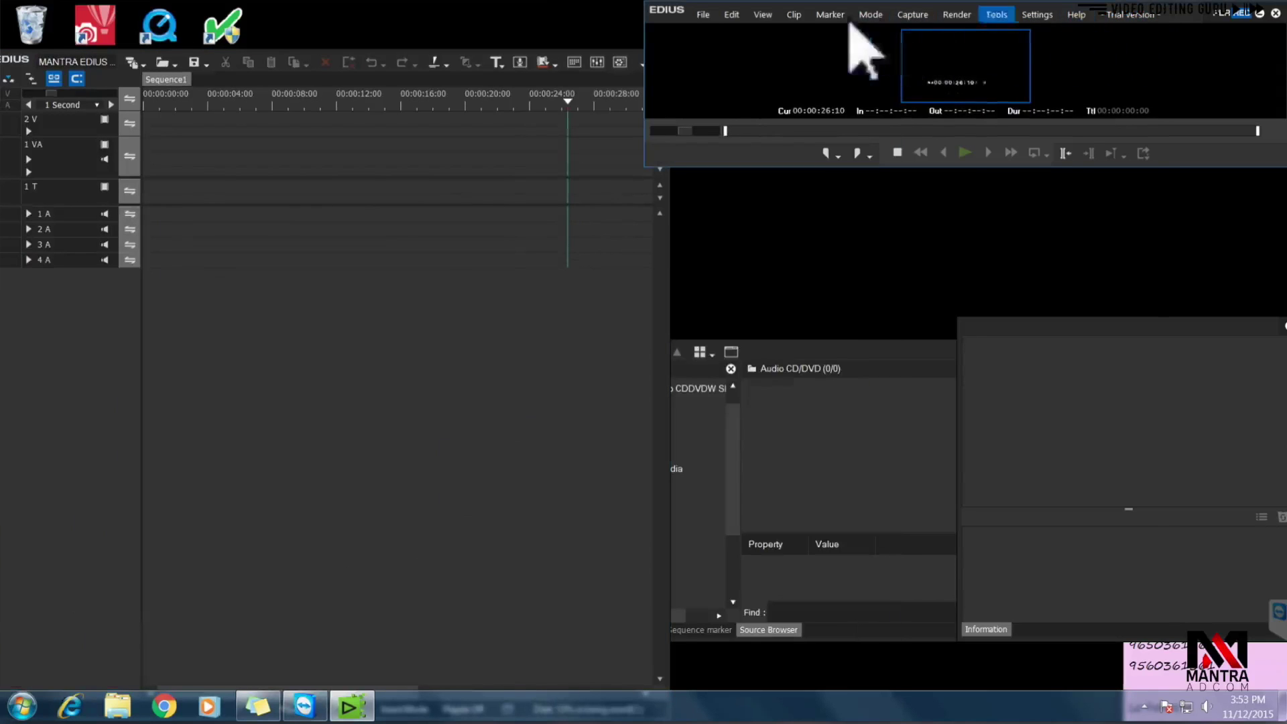
pyautogui.click(762, 14)
pyautogui.moveTo(886, 281)
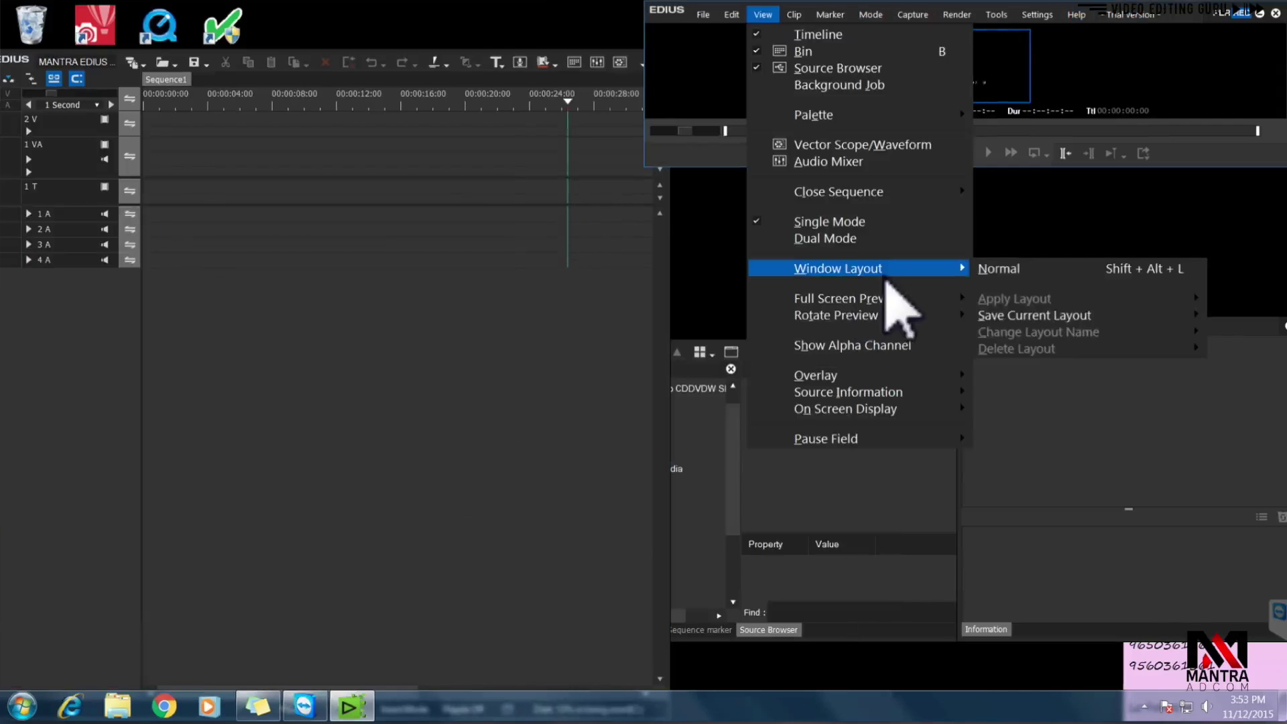
pyautogui.click(1064, 269)
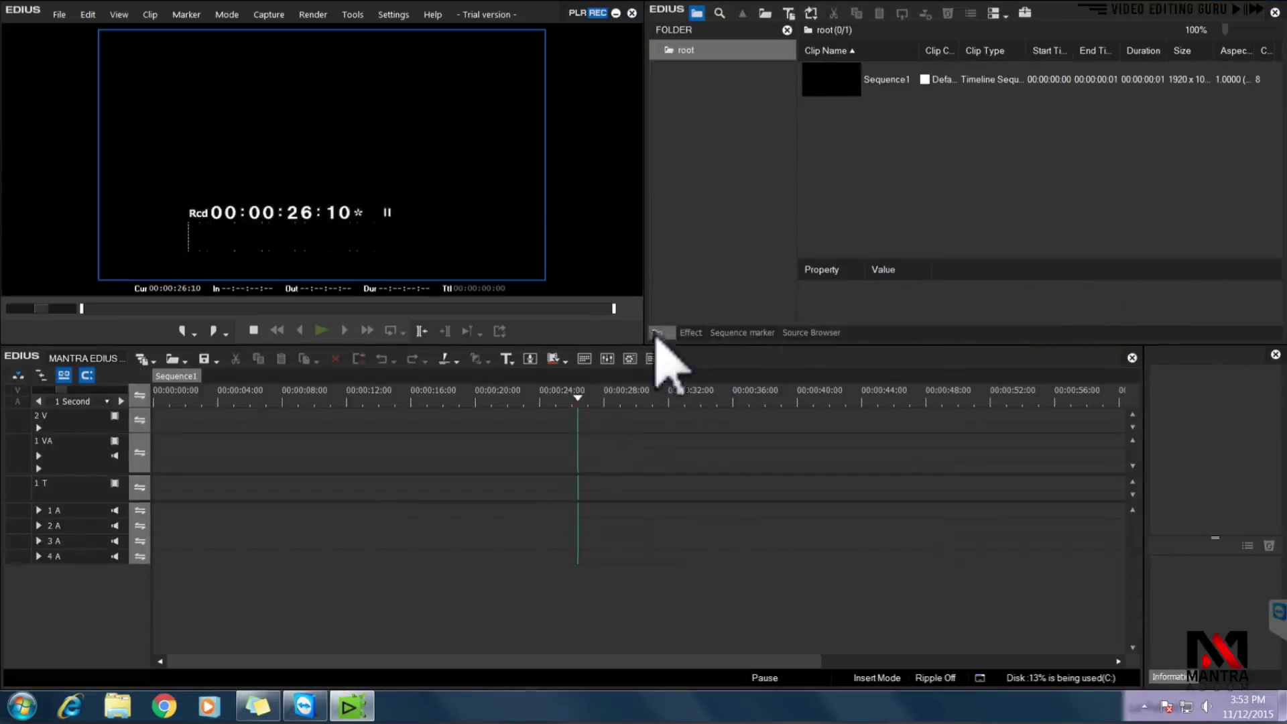